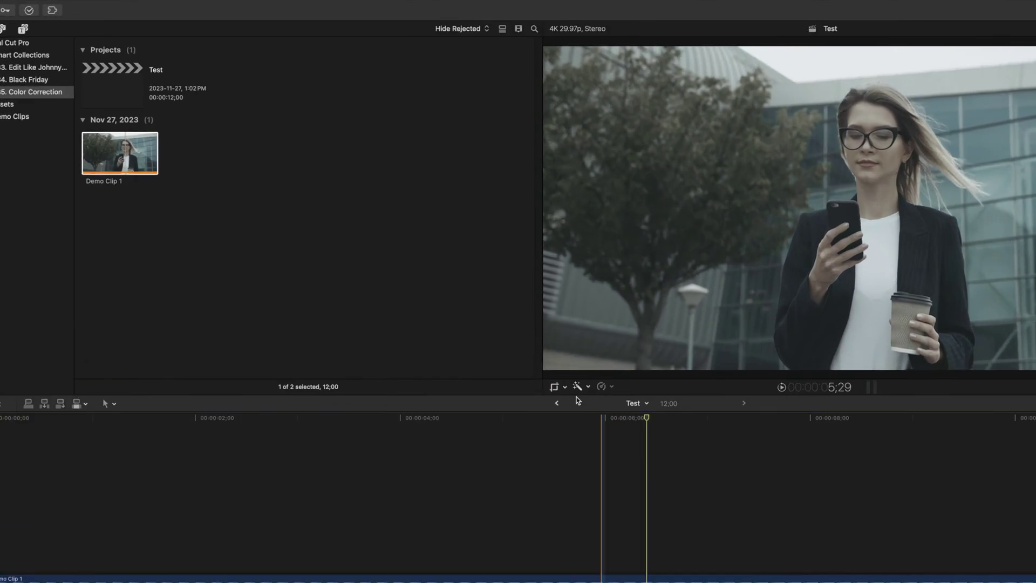
Step: Apply the Color & Effects workspace to show the Luma, RGB Overlay, Vectorscope and RGB Parade scopes
mouse_move(237, 2)
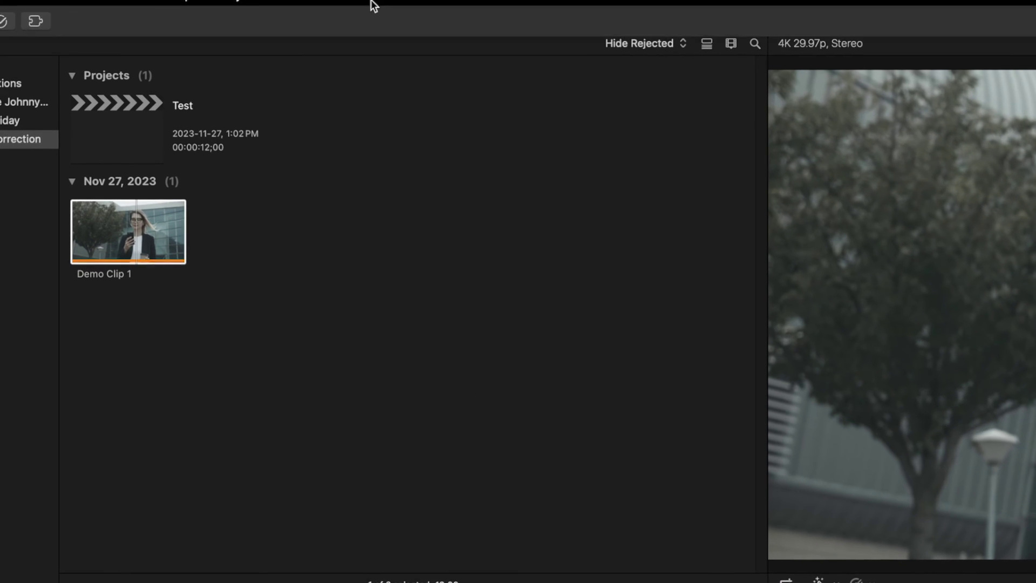
left_click(309, 9)
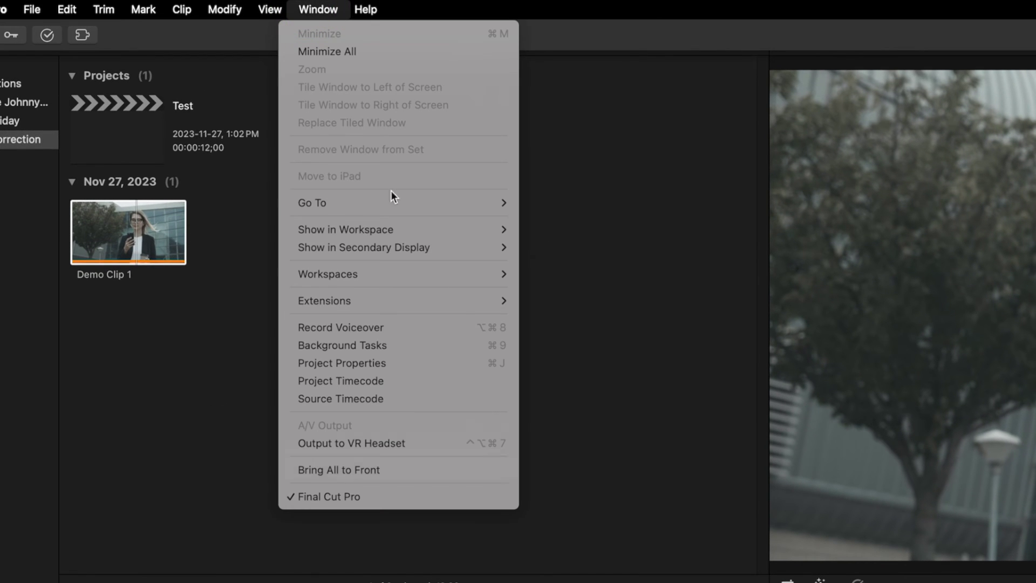
mouse_move(367, 277)
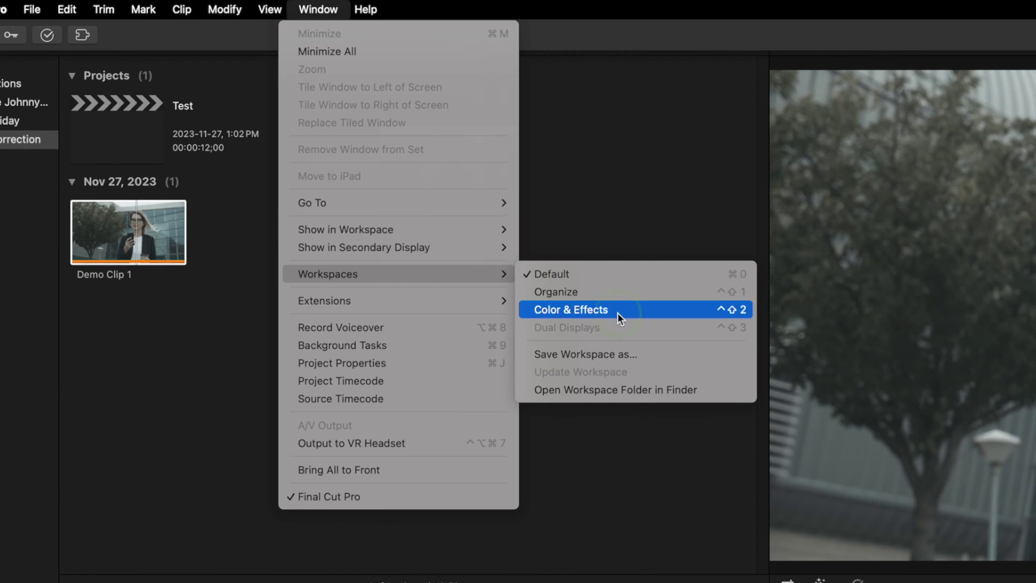
left_click(618, 312)
key("ctrl+shift+2")
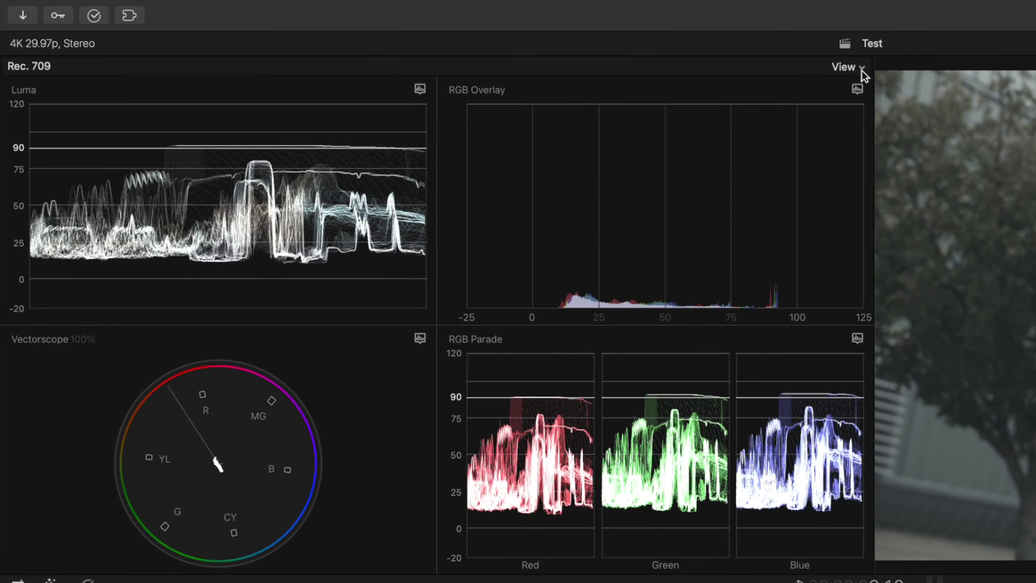
Step: Change the scopes to a single-scope layout showing the Luma waveform
left_click(431, 34)
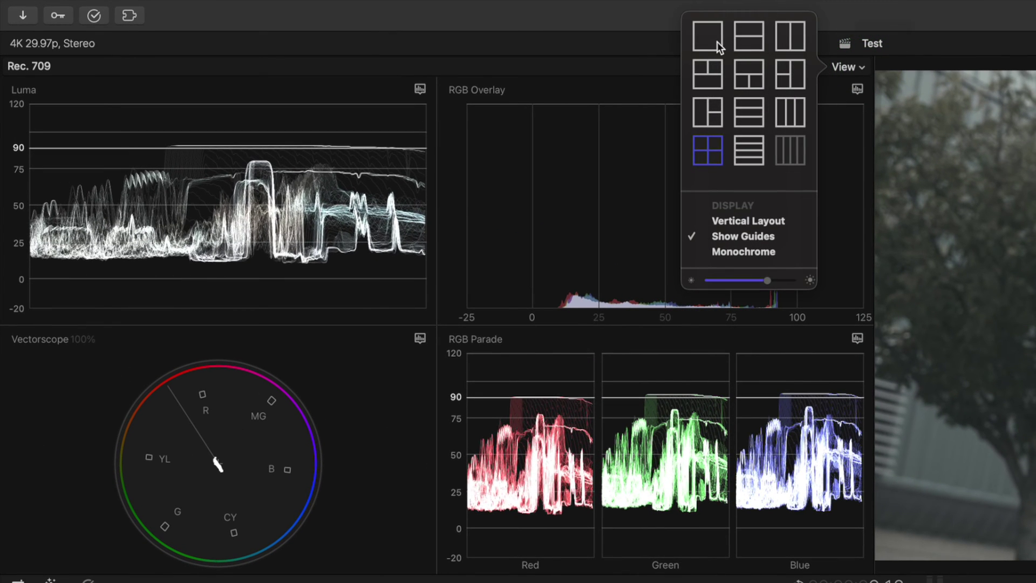
left_click(711, 43)
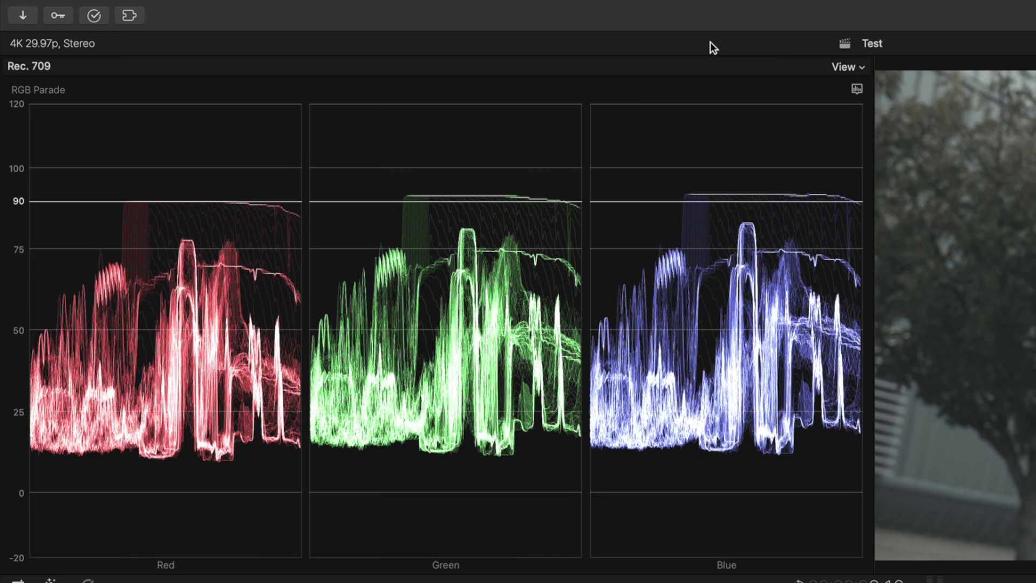
left_click(858, 89)
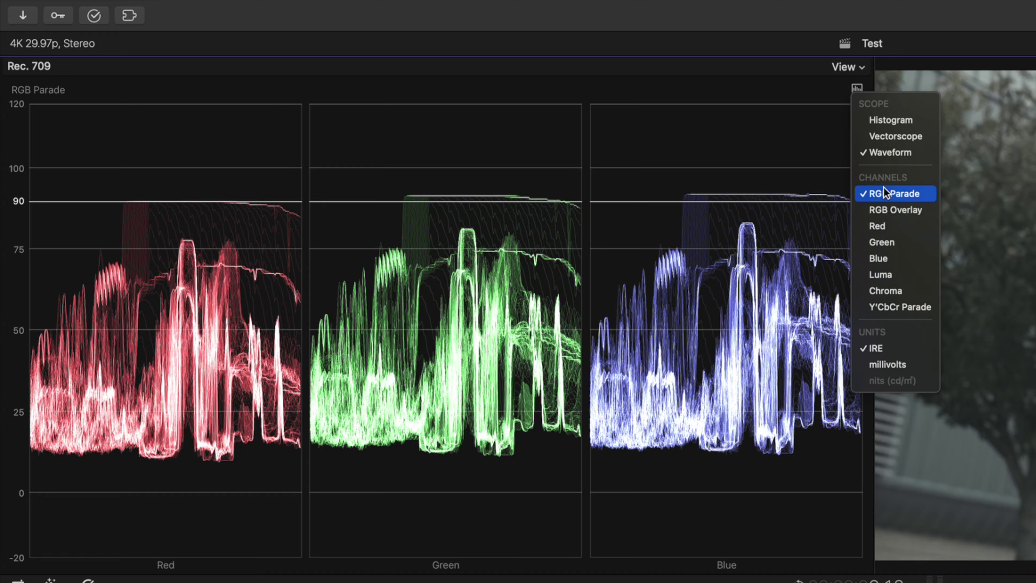
left_click(901, 278)
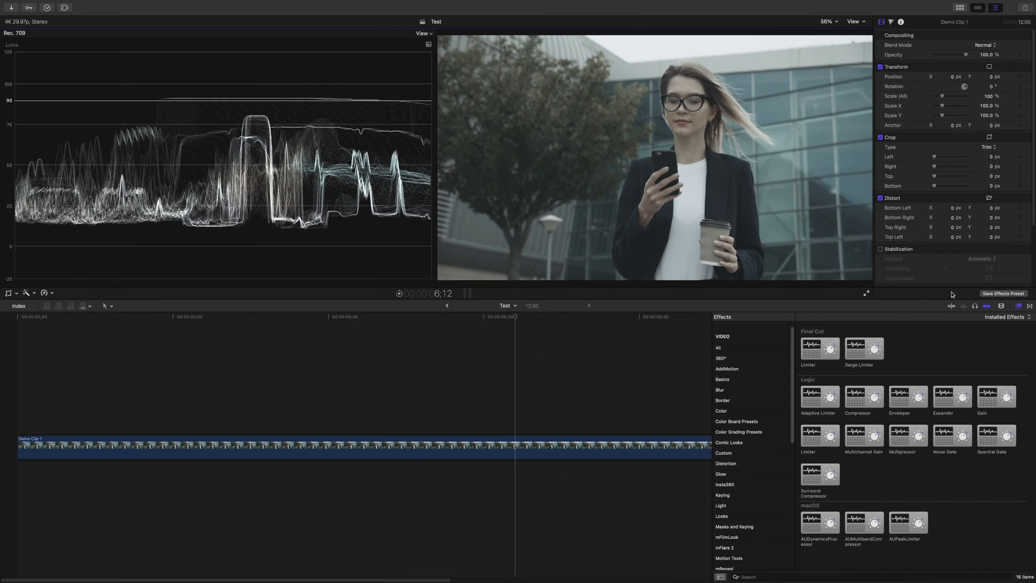
Step: Close the effects browser, make the viewer area taller and widen the viewer beside the scope
left_click(1018, 306)
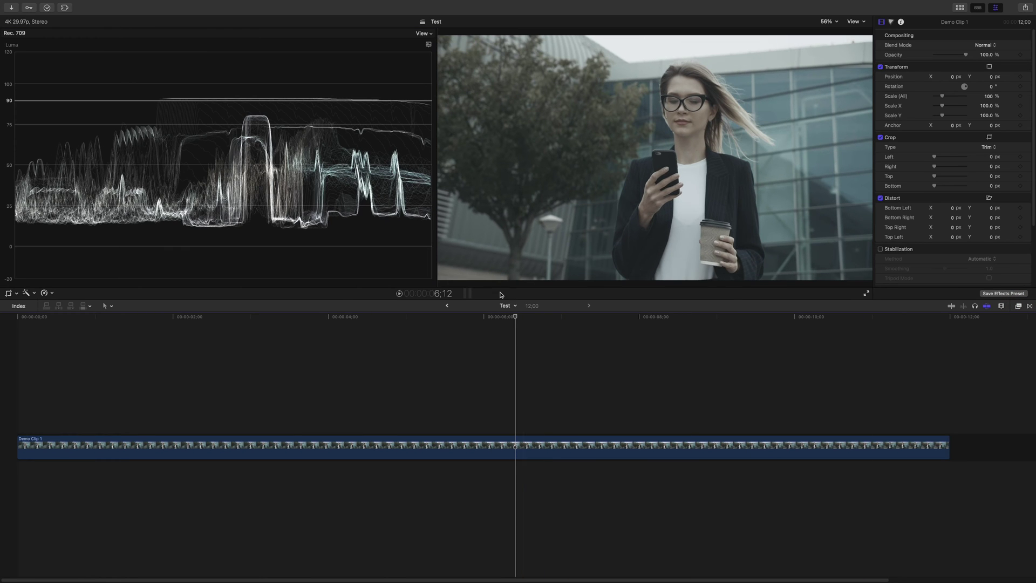
left_click_drag(497, 304, 502, 397)
left_click_drag(434, 301, 378, 313)
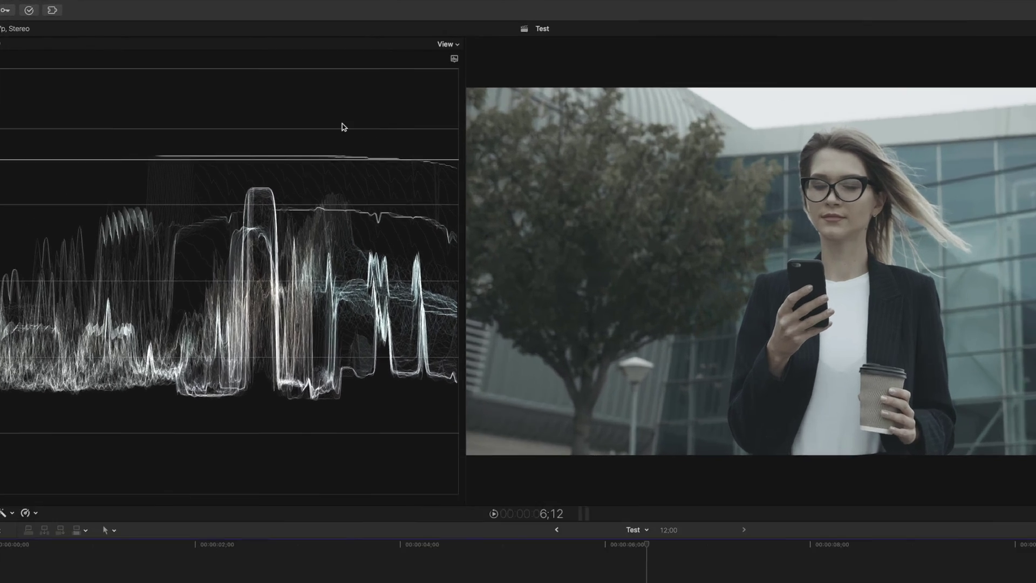
Step: Save the current layout as a custom workspace named 'Color Correction'
mouse_move(188, 5)
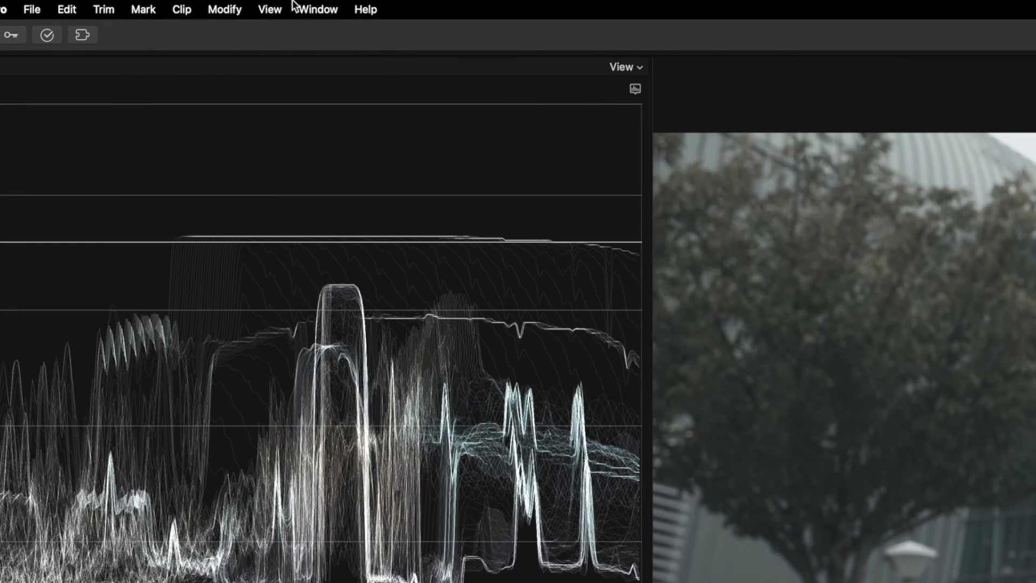
left_click(305, 10)
mouse_move(457, 273)
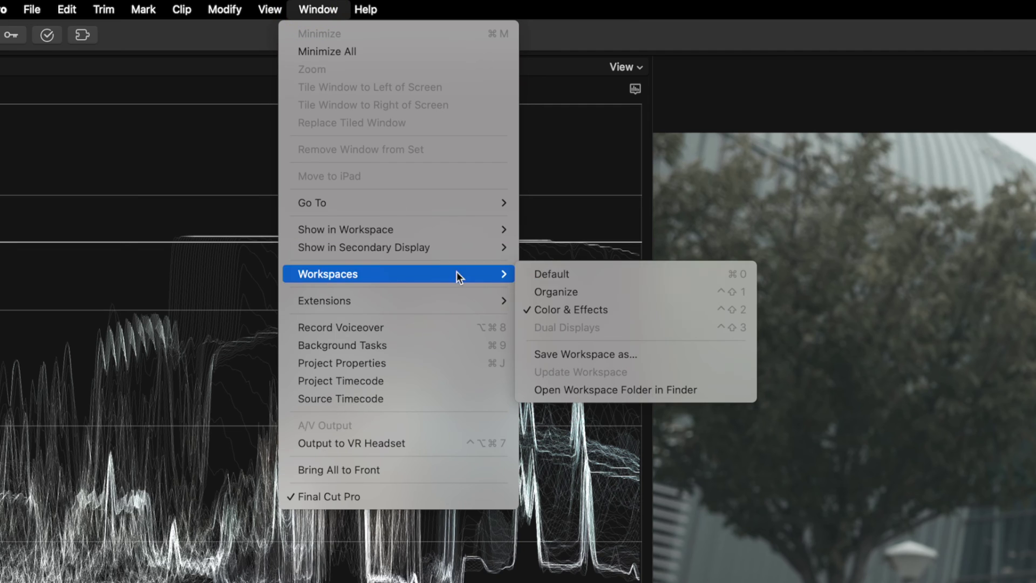
left_click(613, 351)
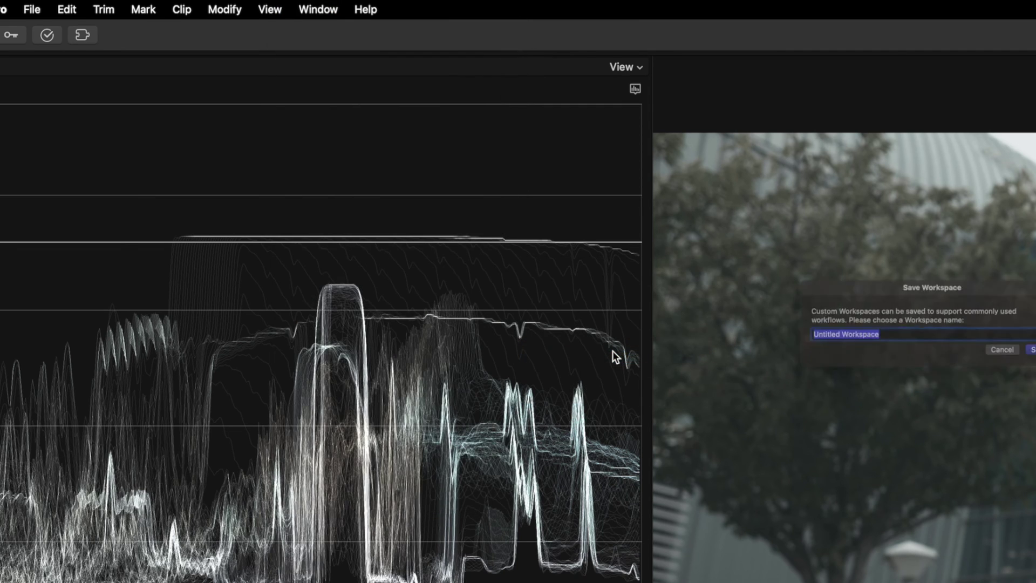
type("Color Correction")
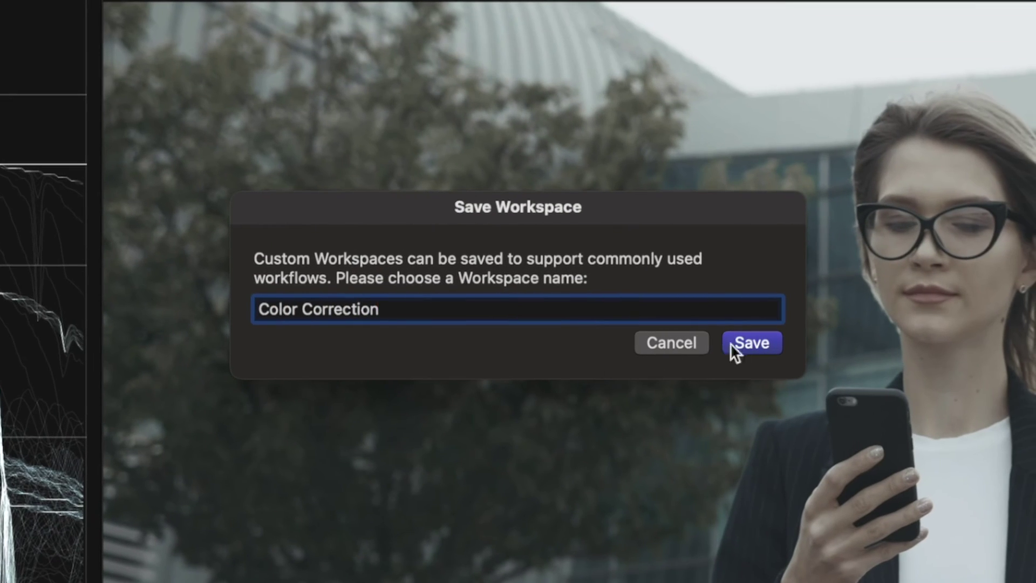
left_click(1007, 355)
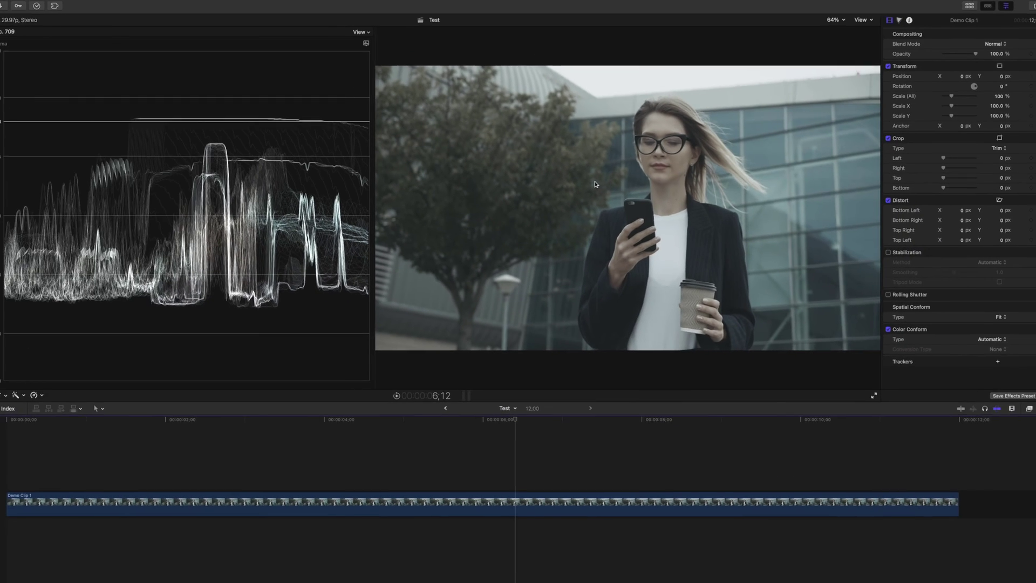
Step: Reset to the default workspace with Cmd-0, then reapply the Color Correction workspace
key("super+0")
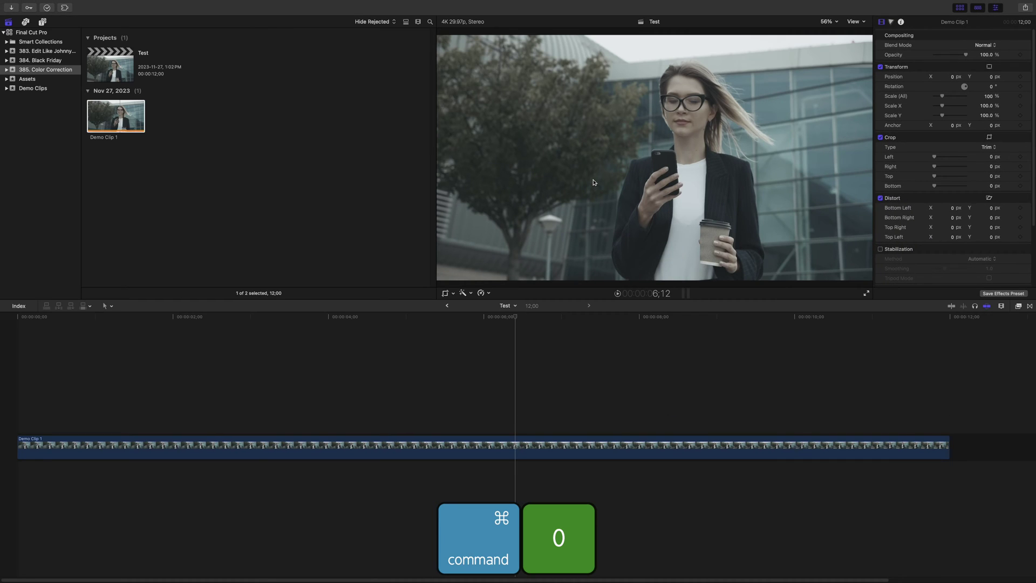
mouse_move(279, 3)
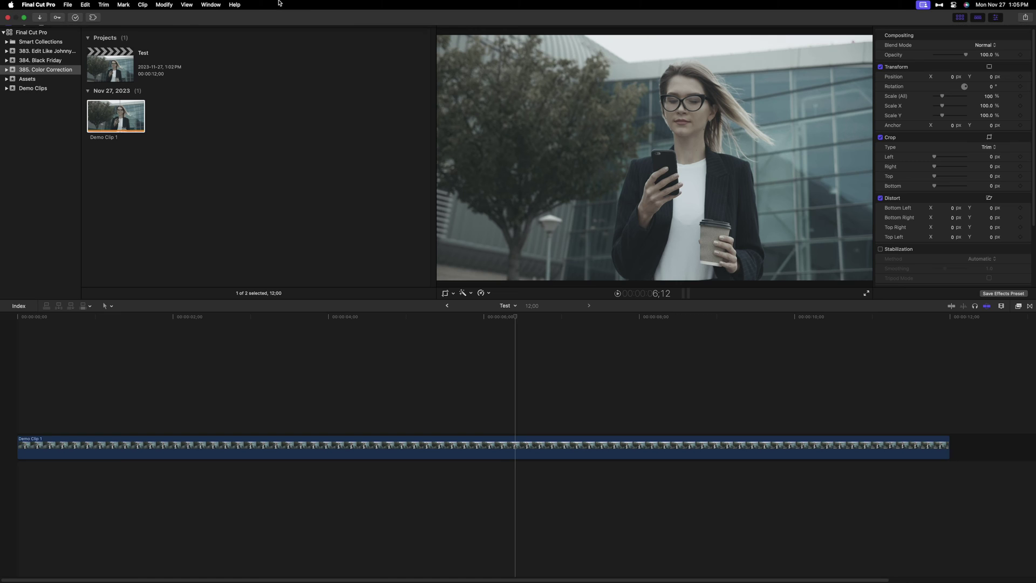
left_click(210, 4)
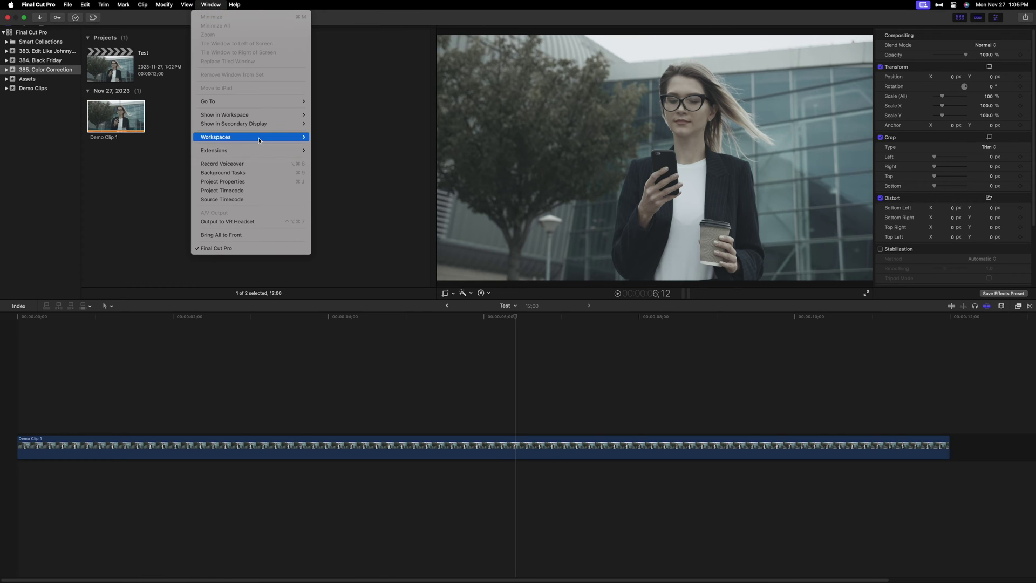
mouse_move(258, 137)
left_click(361, 138)
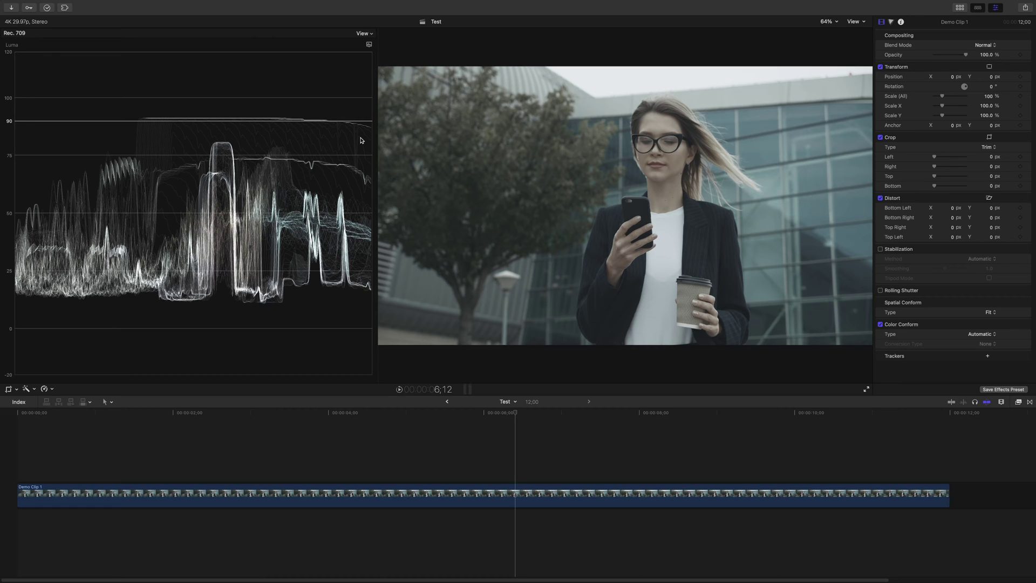
Step: In General preferences, set the default color correction tool to Color Wheels
key("super+comma")
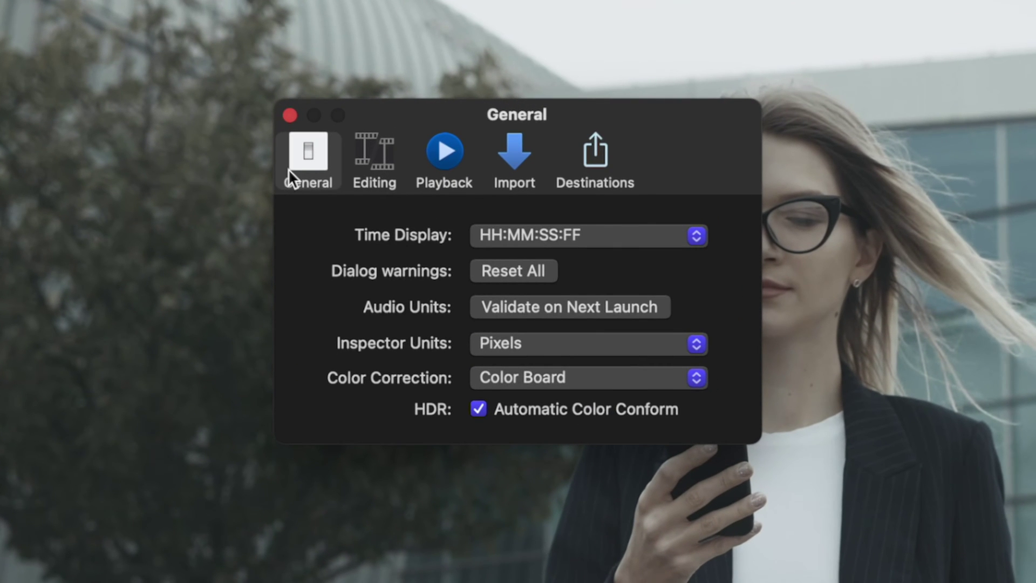
left_click(293, 167)
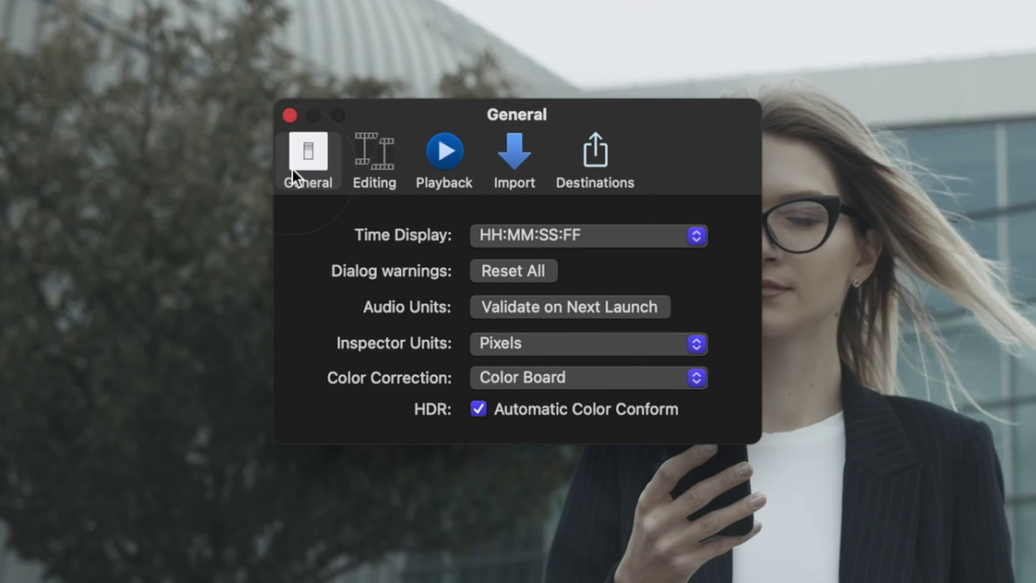
left_click(699, 384)
left_click(653, 406)
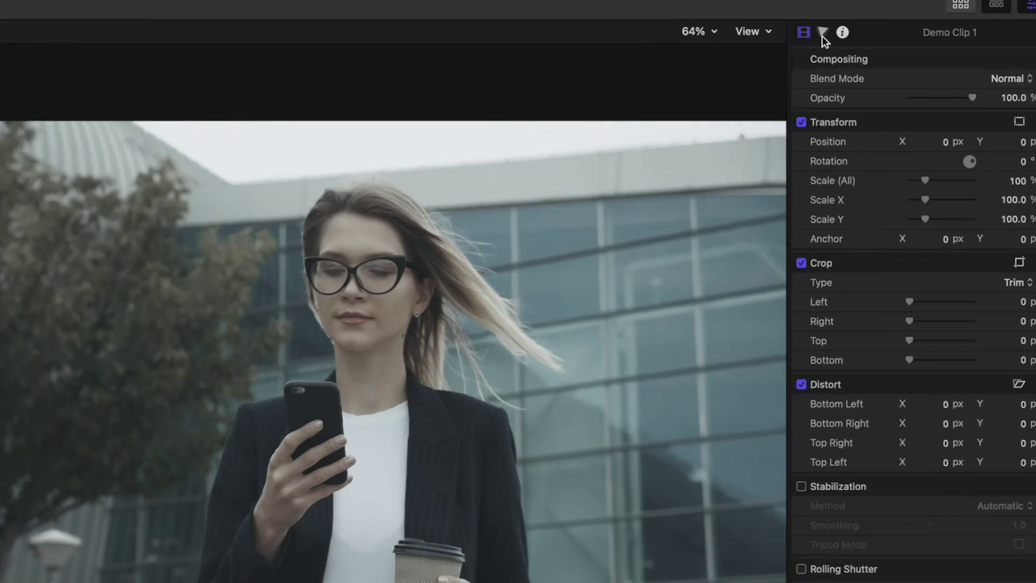
Step: Add Color Wheels to Demo Clip 1 and adjust the shadows, highlights and midtones brightness
left_click(822, 31)
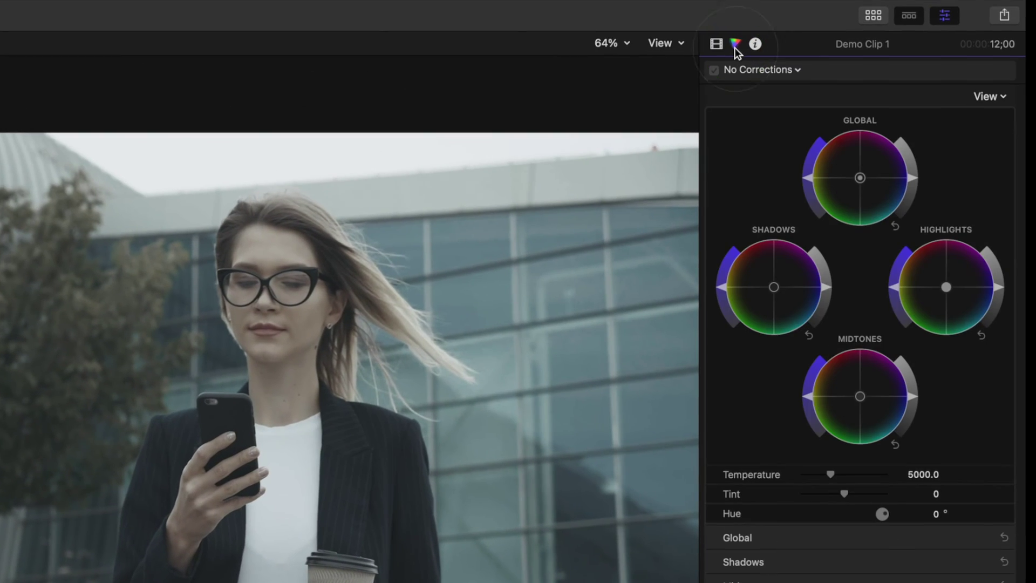
left_click(826, 288)
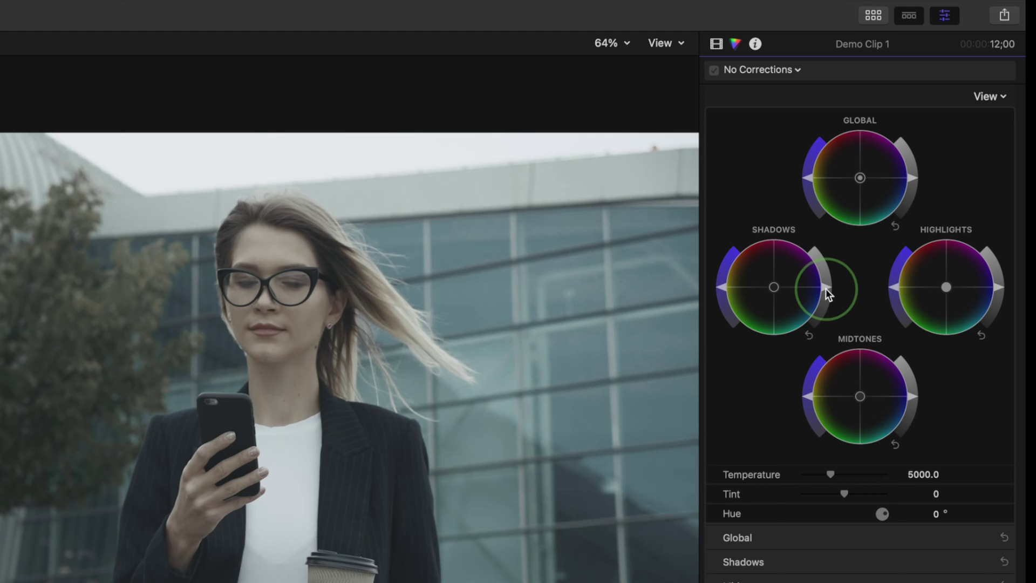
left_click_drag(826, 288, 826, 296)
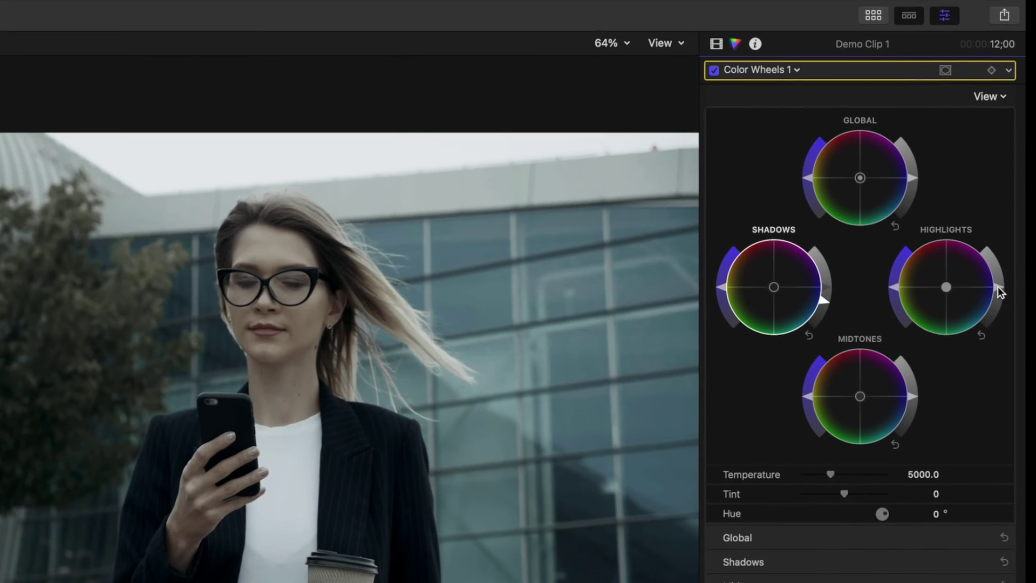
left_click(998, 287)
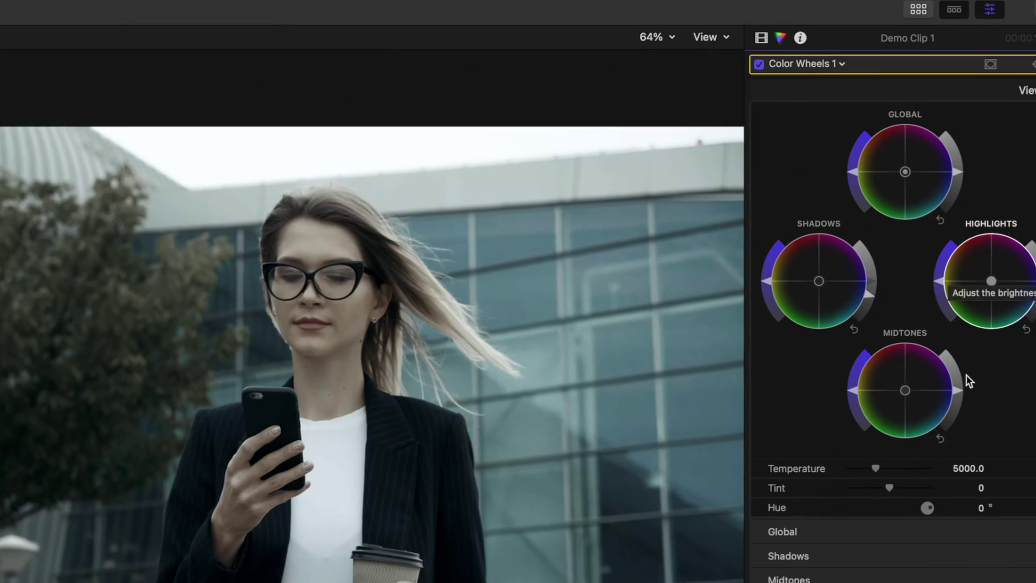
left_click(956, 389)
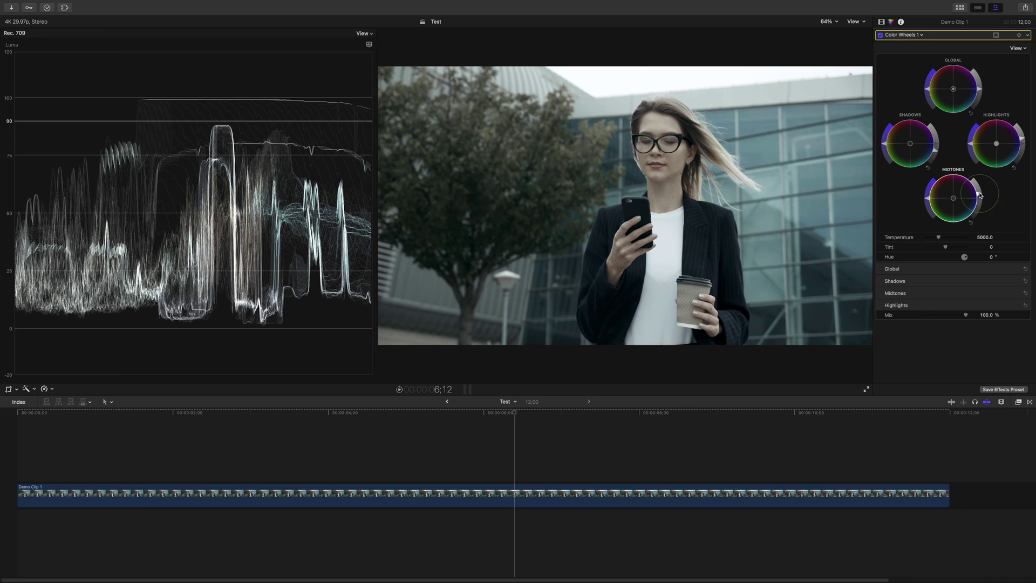
left_click(936, 154)
left_click_drag(937, 154, 937, 154)
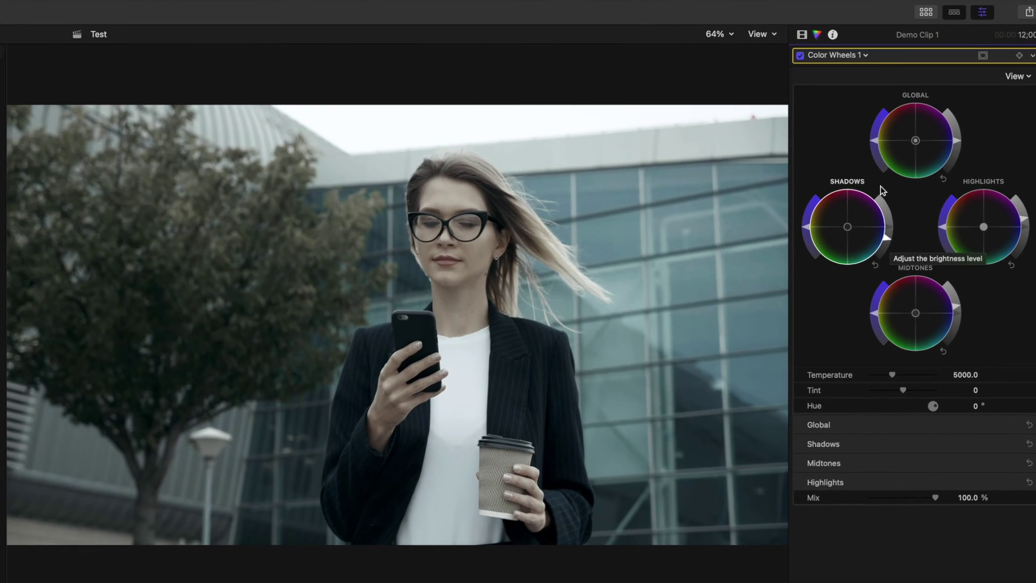
Step: Drag the Global wheel and Midtones wheel saturation sliders to adjust saturation
left_click_drag(875, 141, 875, 130)
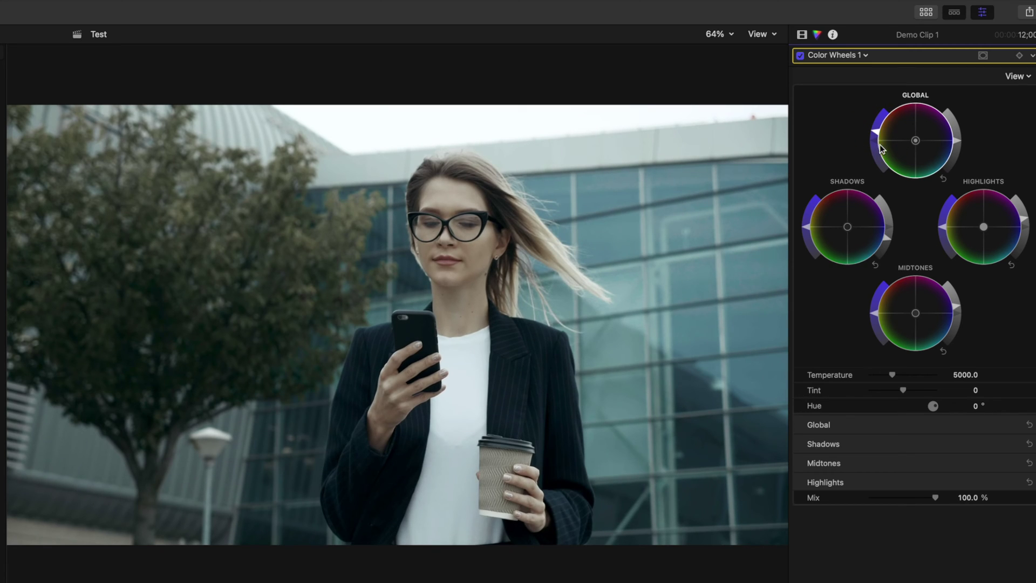
left_click_drag(875, 315, 876, 314)
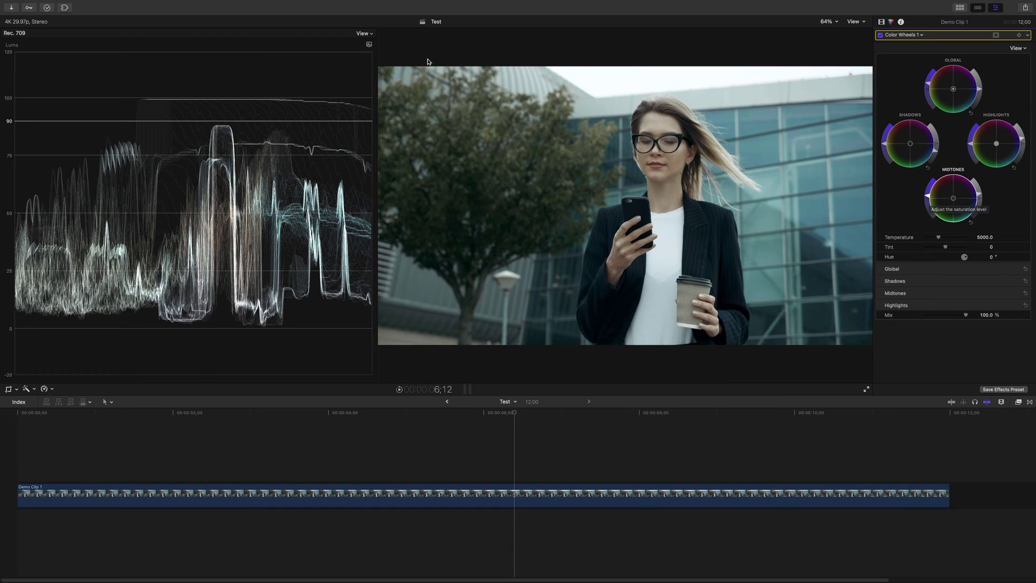
Step: Switch the scope to RGB Parade and crop the clip down to a small white patch
left_click(369, 45)
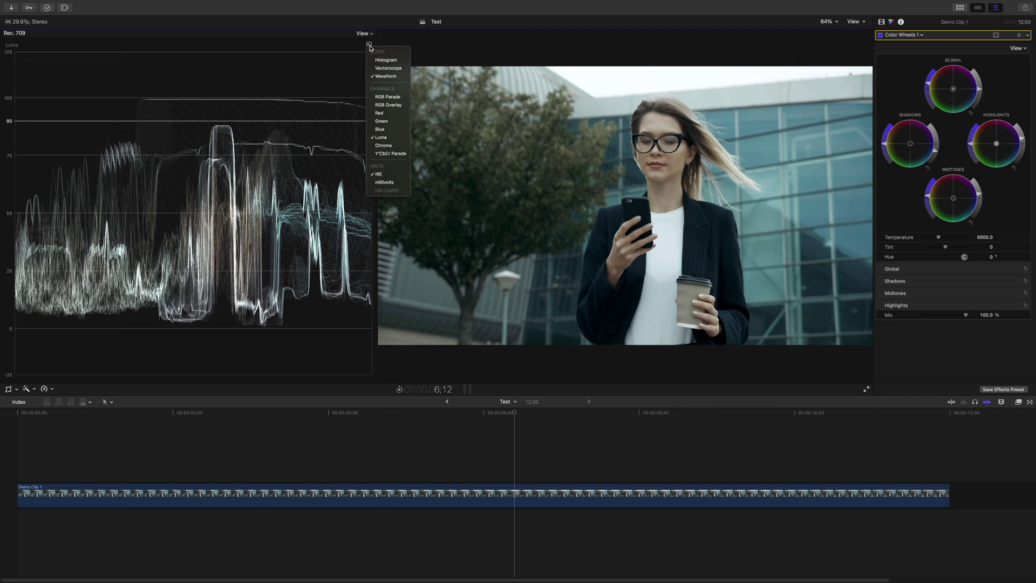
left_click(389, 97)
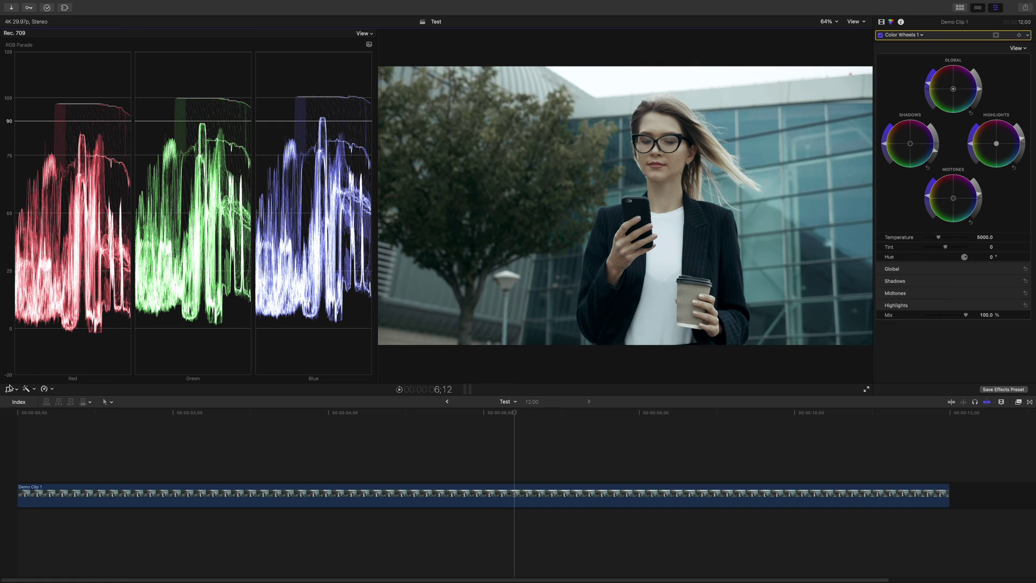
left_click(8, 389)
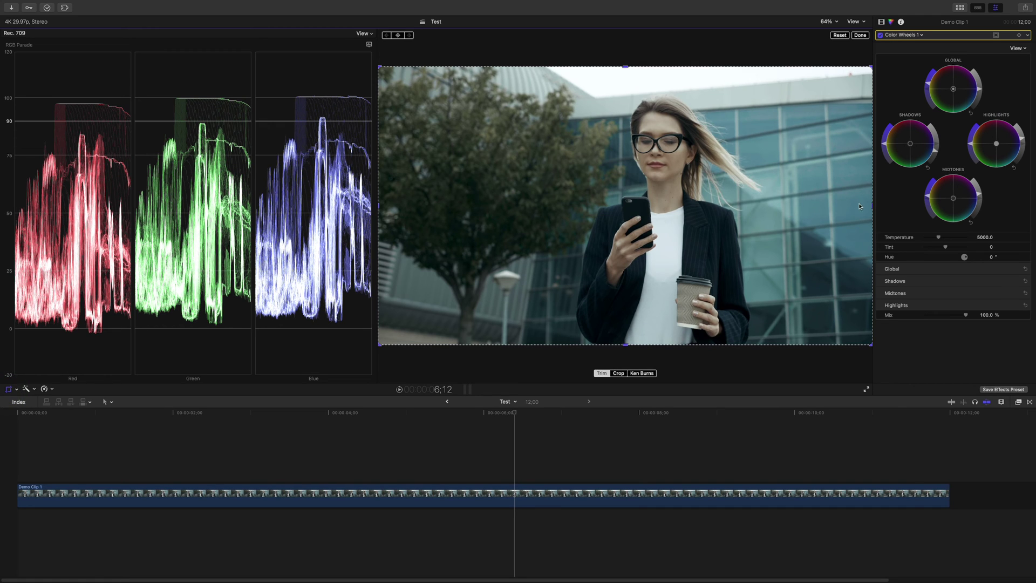
left_click_drag(872, 207, 680, 208)
left_click_drag(549, 67, 550, 254)
left_click_drag(483, 346, 483, 292)
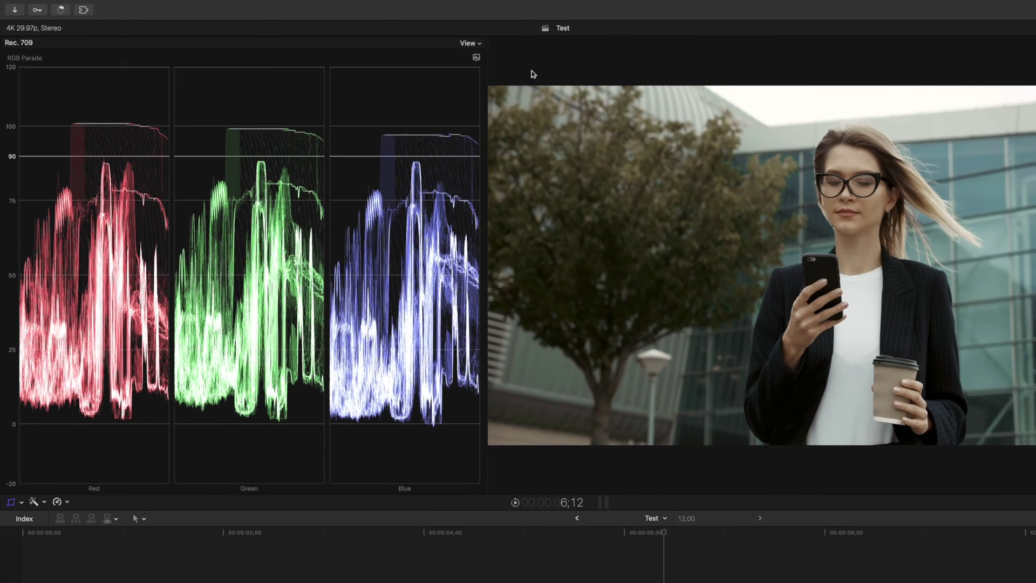
Step: Switch the scope to Vectorscope with the skin tone indicator, then show the Color Wheels
left_click(369, 44)
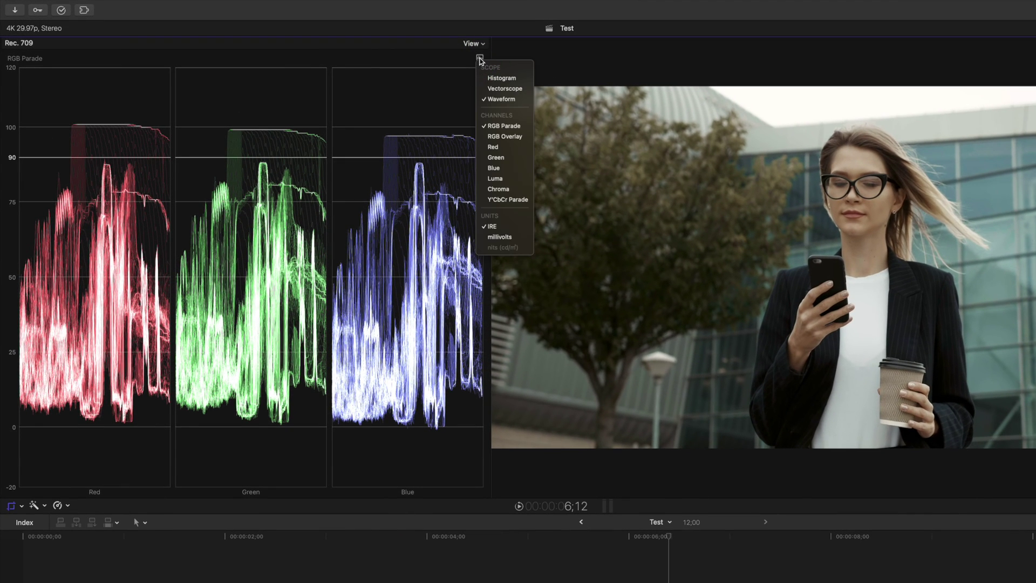
left_click(501, 89)
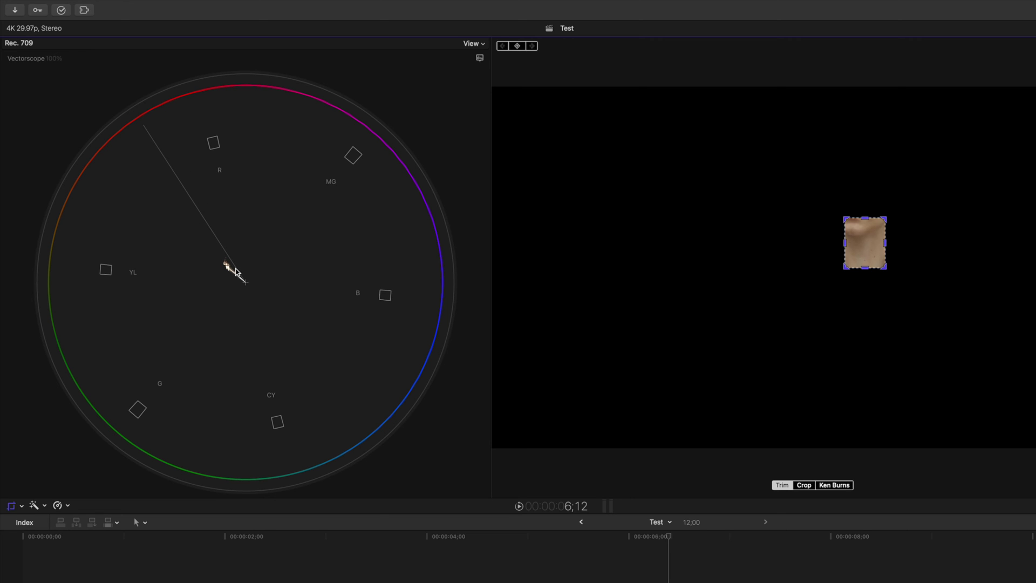
left_click(480, 59)
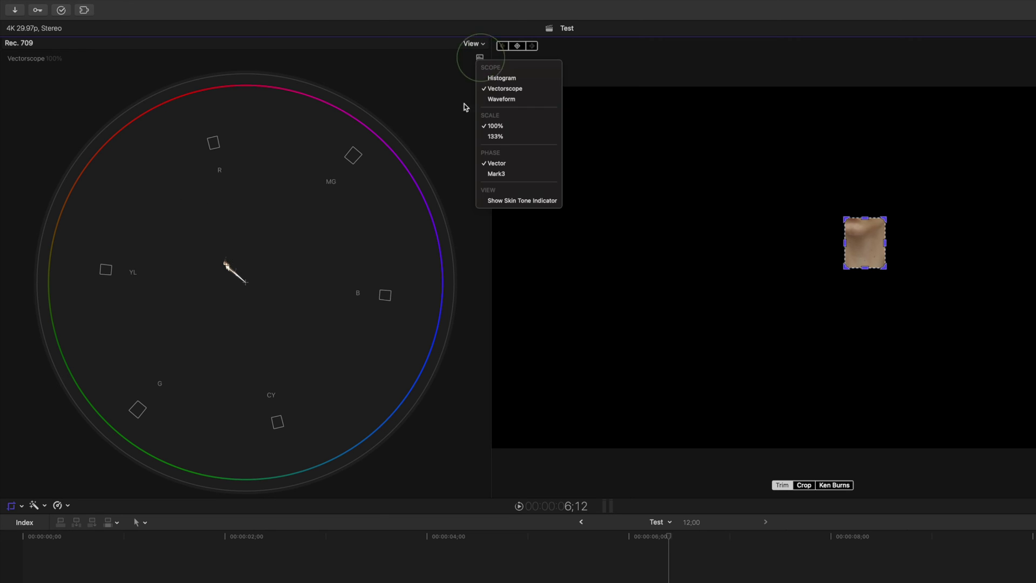
left_click(511, 201)
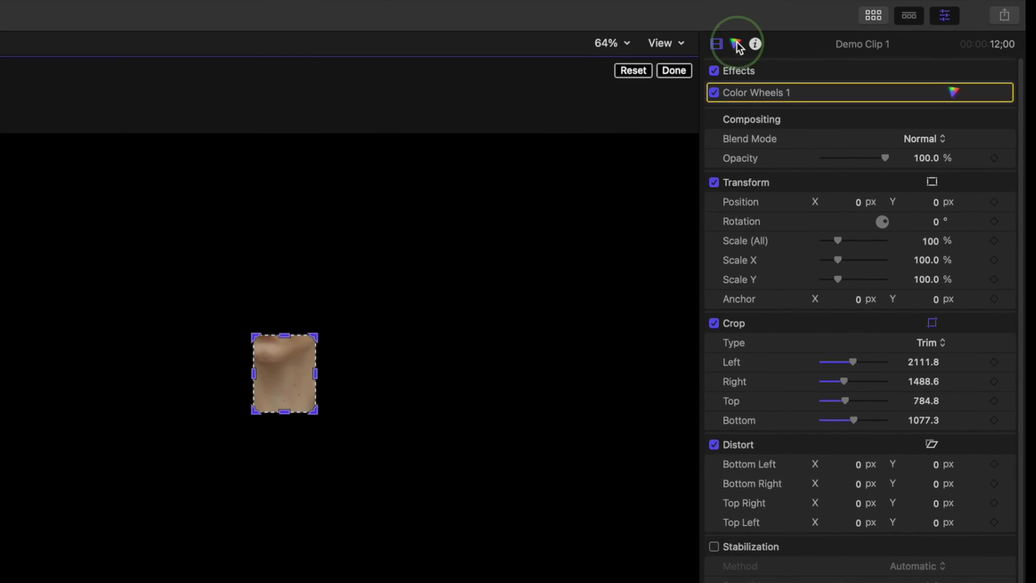
left_click(735, 43)
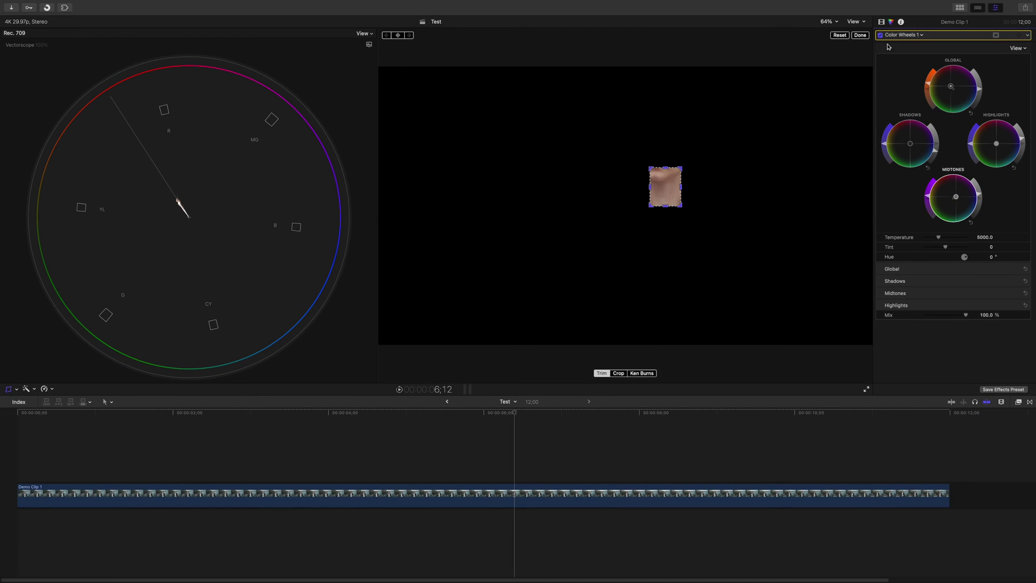
Step: In the Video inspector, turn off Crop and disable Color Wheels 1 for comparison
left_click(882, 23)
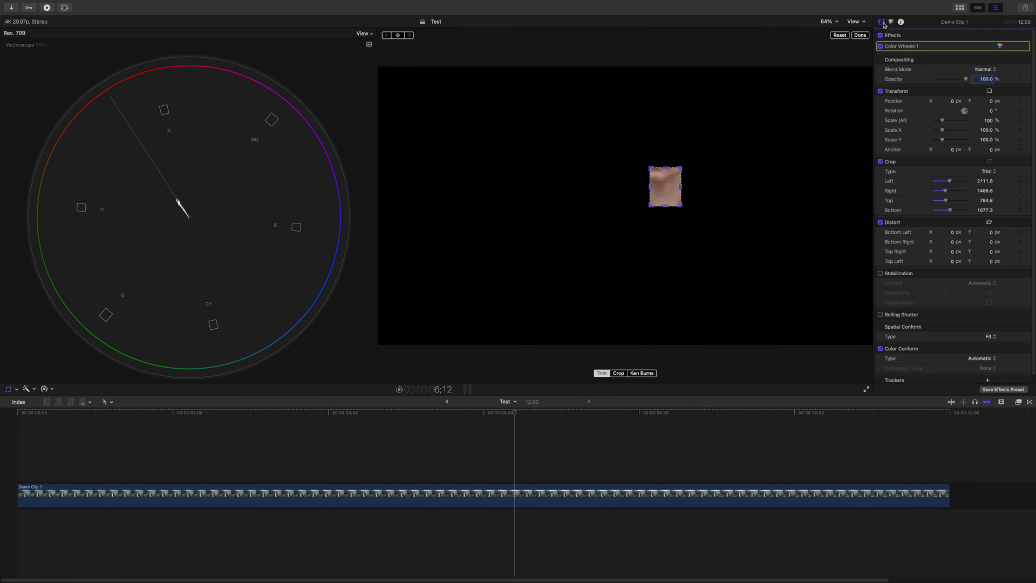
left_click(881, 162)
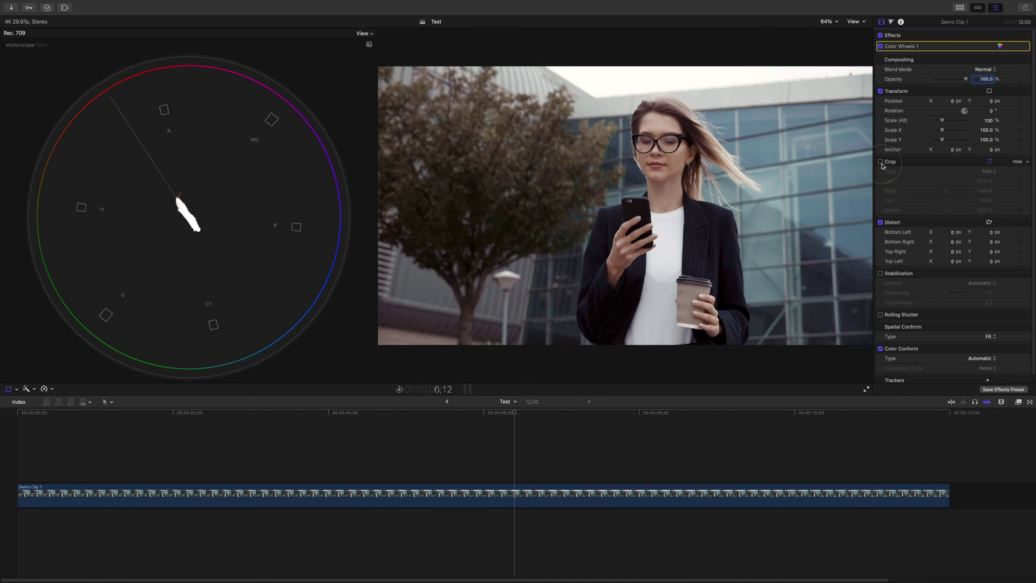
left_click(880, 47)
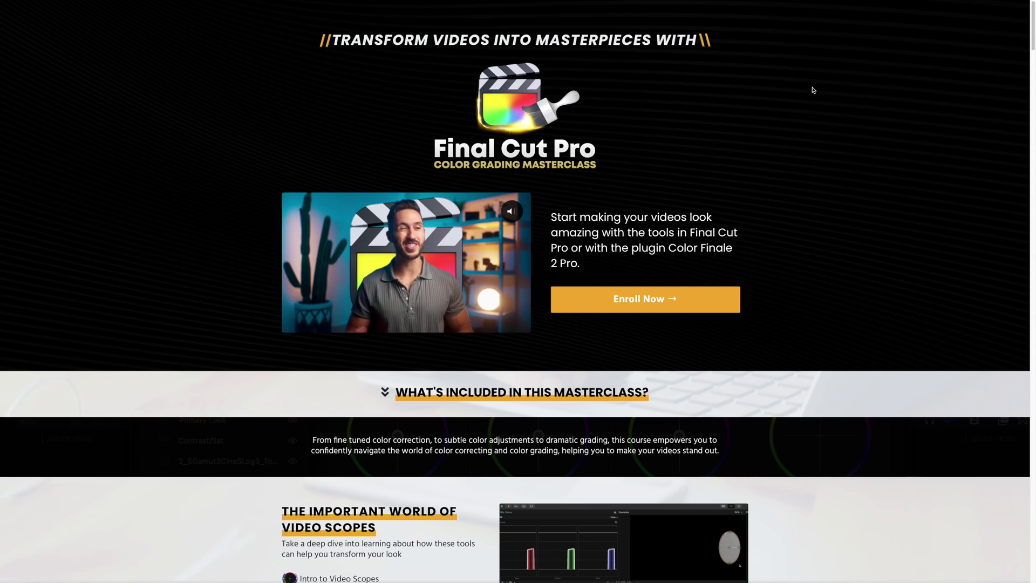
Step: Scroll down the masterclass page past the lesson lists to the Join Now & Save 65% offer
scroll(813, 91, "down", 10)
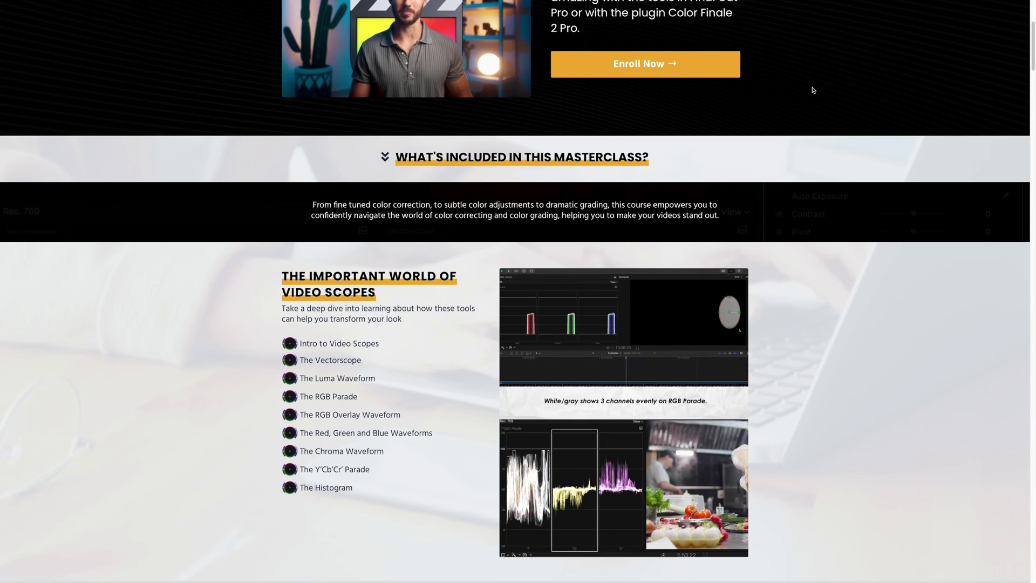
scroll(813, 89, "down", 3)
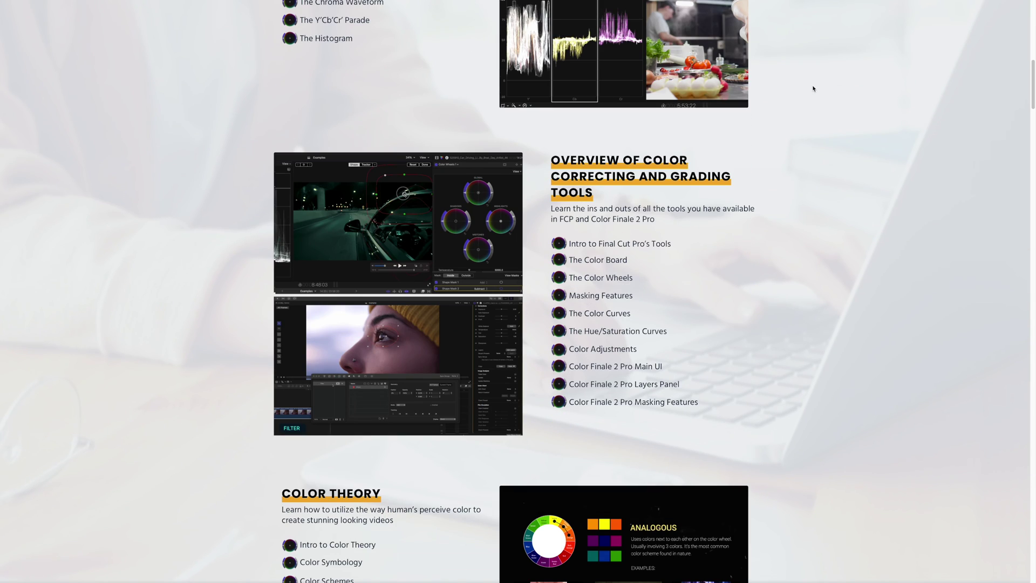
scroll(813, 89, "down", 6)
scroll(813, 87, "down", 5)
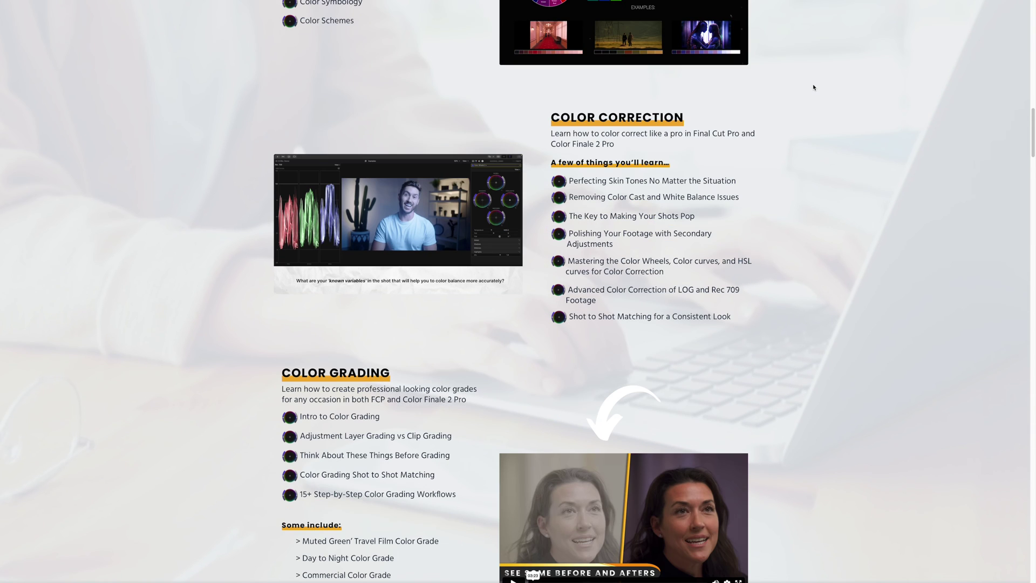
scroll(813, 88, "down", 3)
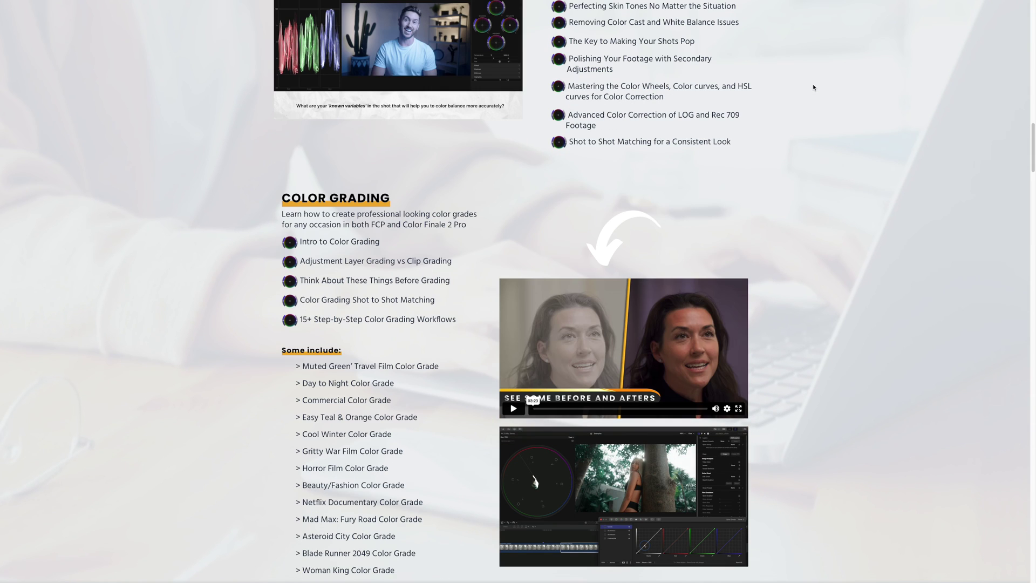
scroll(813, 88, "down", 13)
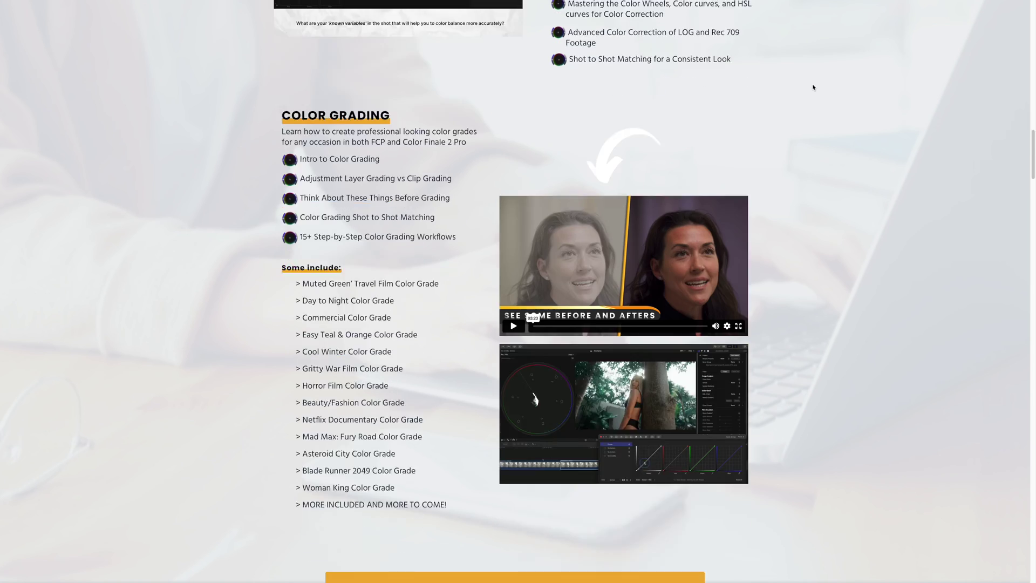
scroll(813, 88, "down", 8)
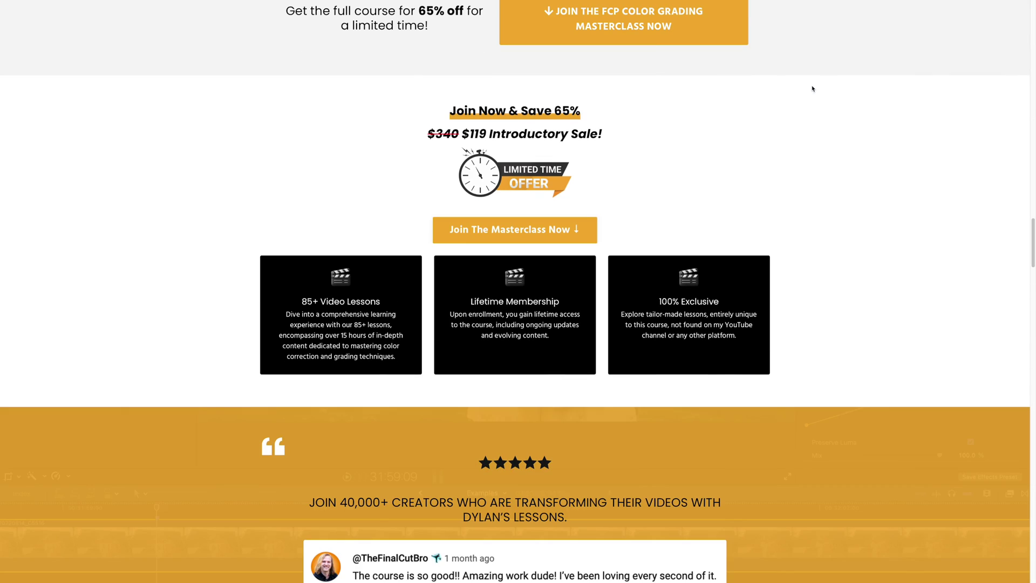